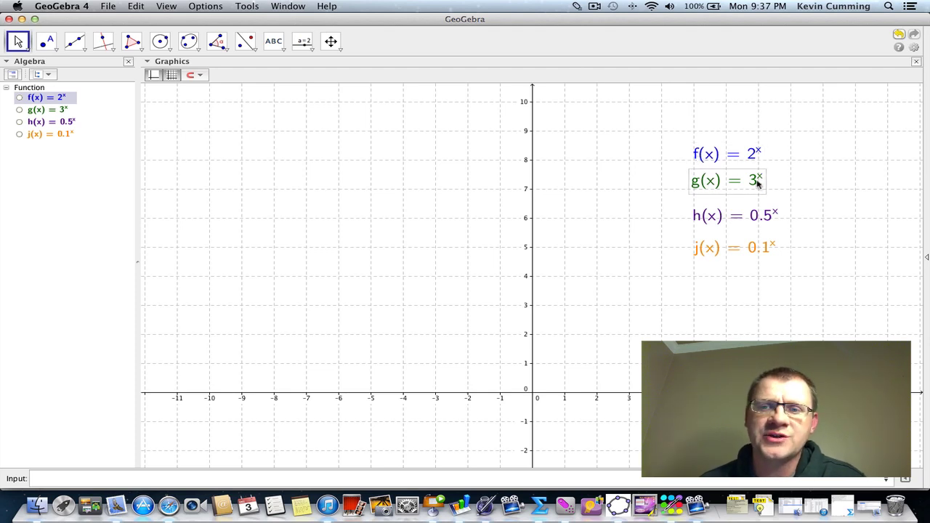
Show the graph of f(x) = 2^x, the curve through (0, 1)
left_click(15, 121)
left_click(19, 97)
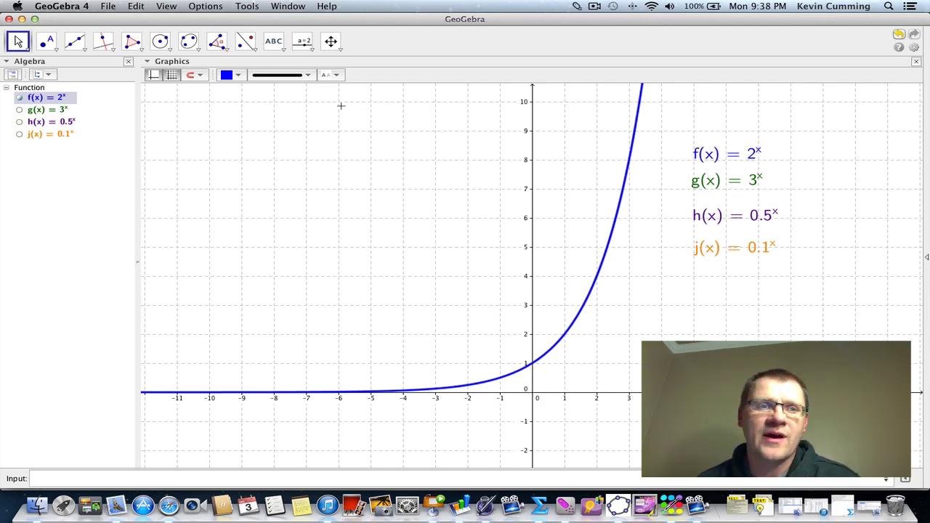
Deselect f(x) and display g(x) = 3^x alongside the 2^x curve
left_click(22, 114)
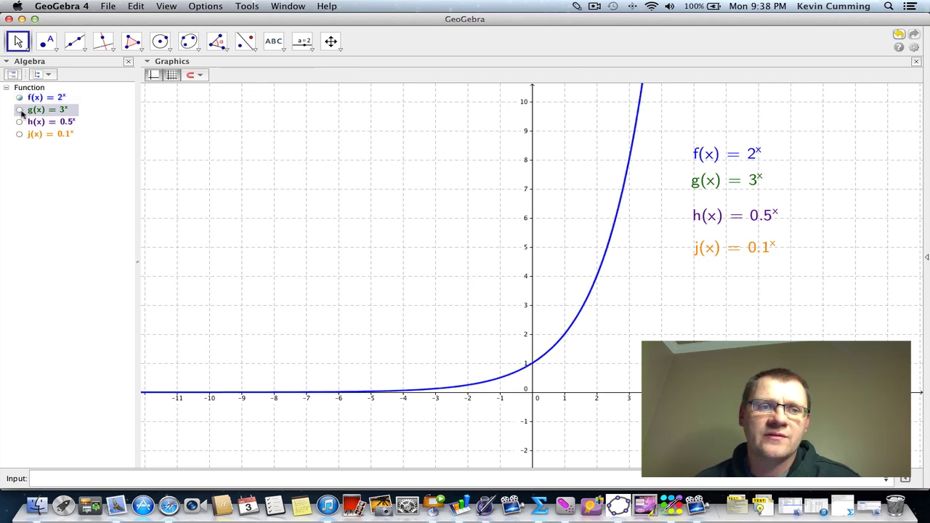
left_click(19, 109)
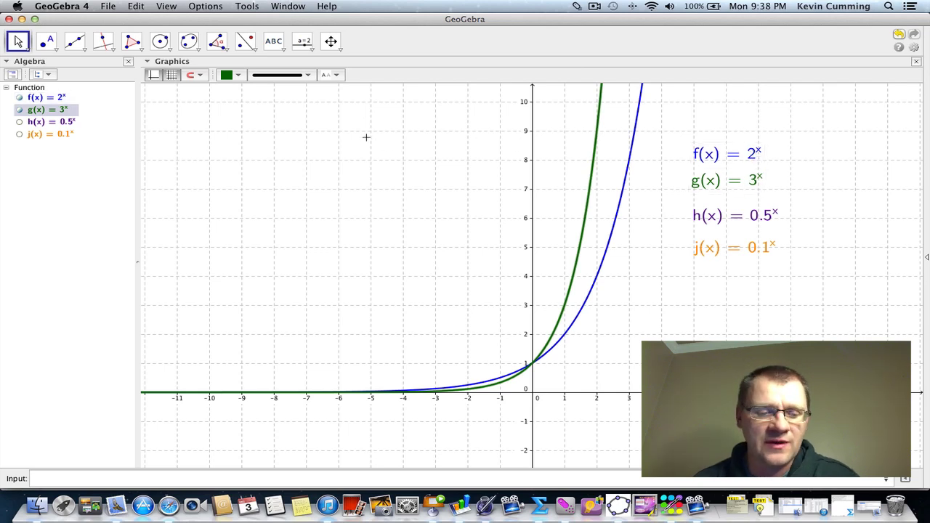
With the Pen tool, handwrite 'domain = x ∈ ℝ' at the upper left
left_click(273, 122)
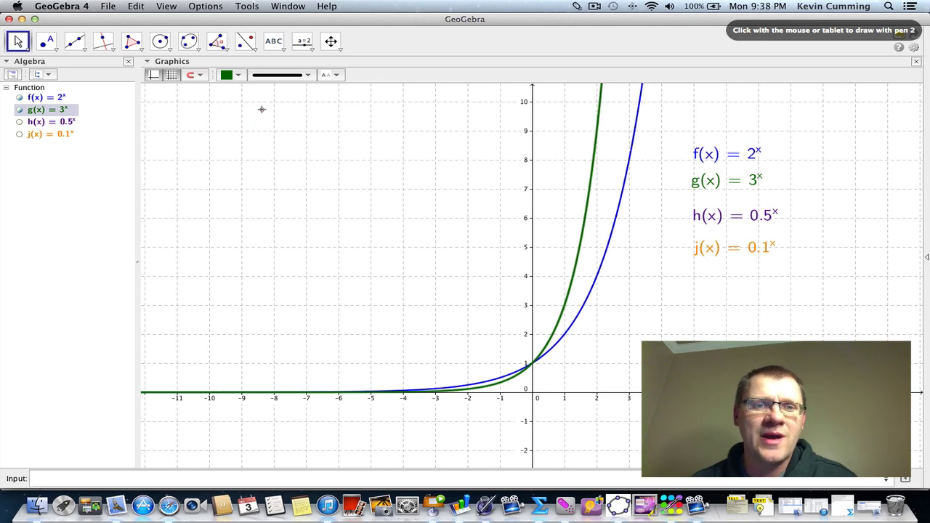
left_click_drag(262, 109, 325, 107)
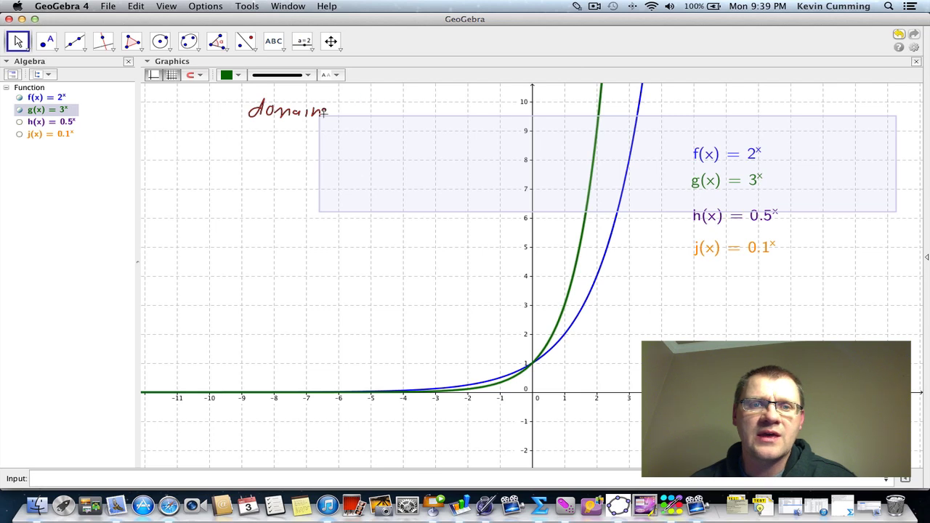
left_click_drag(332, 108, 344, 108)
left_click_drag(333, 114, 344, 114)
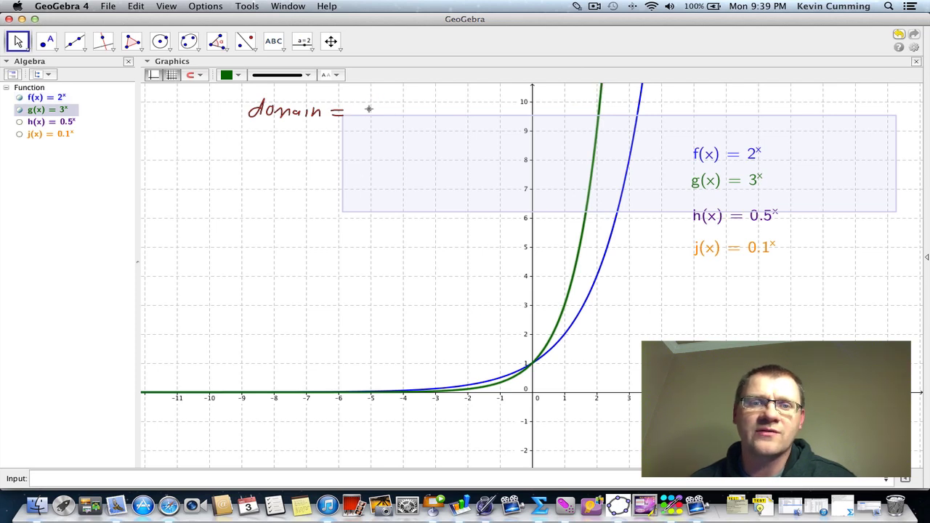
mouse_move(365, 106)
left_mouse_down()
mouse_move(375, 121)
mouse_move(364, 122)
mouse_move(386, 115)
left_mouse_up()
left_click_drag(386, 115, 409, 122)
mouse_move(415, 106)
left_mouse_down()
mouse_move(415, 122)
mouse_move(429, 122)
left_mouse_up()
Handwrite 'range = y > 0' below the domain note
left_click_drag(256, 134, 311, 144)
left_click_drag(315, 136, 329, 137)
left_click_drag(316, 143, 329, 143)
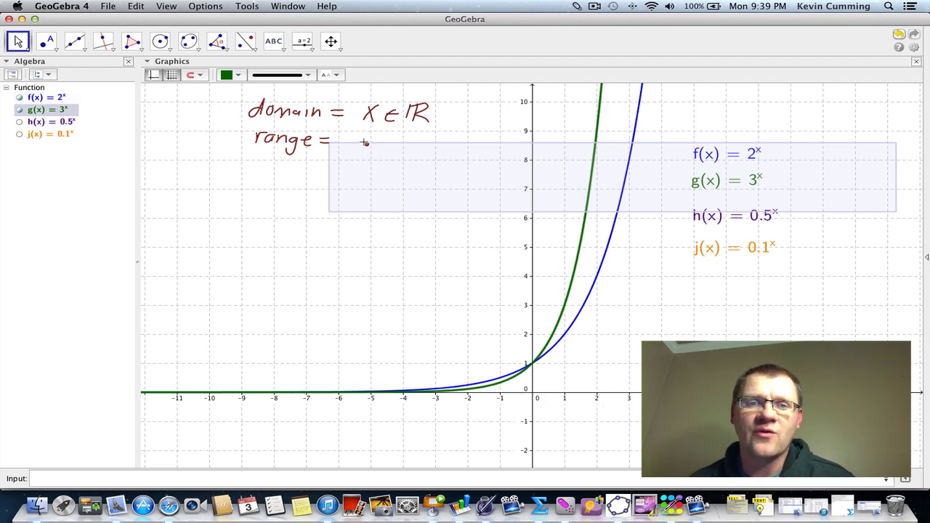
mouse_move(359, 139)
left_mouse_down()
mouse_move(368, 140)
mouse_move(363, 157)
mouse_move(389, 137)
mouse_move(379, 140)
mouse_move(412, 141)
left_mouse_up()
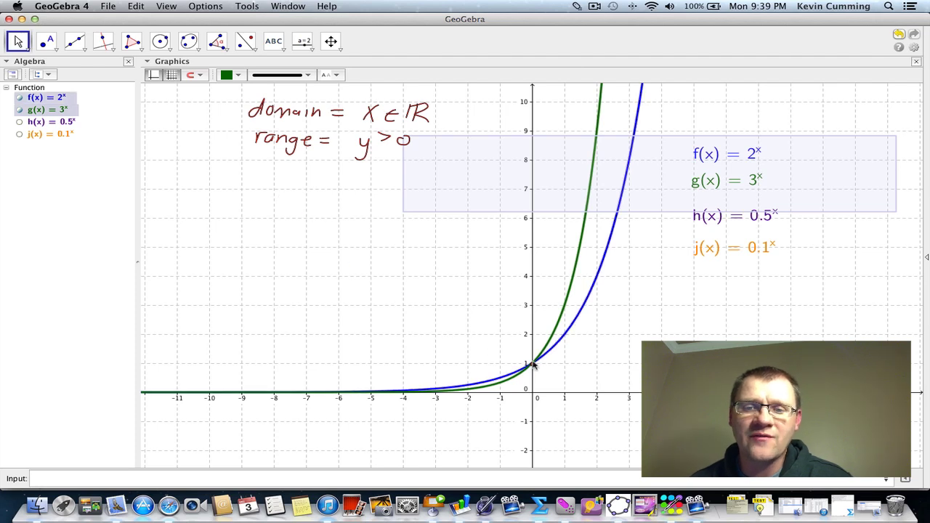
Handwrite 'y-int (0,1)' below the range note
mouse_move(228, 178)
left_mouse_down()
mouse_move(245, 193)
mouse_move(269, 174)
mouse_move(288, 187)
left_mouse_up()
mouse_move(280, 176)
left_mouse_down()
mouse_move(326, 191)
mouse_move(343, 177)
mouse_move(352, 191)
left_mouse_up()
left_click(268, 173)
left_click_drag(364, 173, 374, 190)
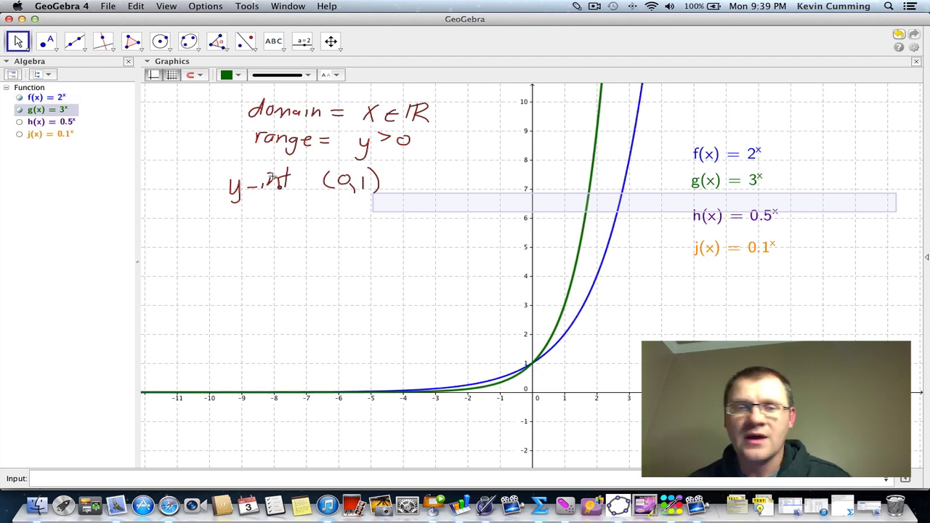
Handwrite 'increasing', 'y=0' and 'exponential growth' beneath the y-intercept note
mouse_move(256, 216)
left_mouse_down()
mouse_move(311, 217)
mouse_move(323, 227)
mouse_move(356, 228)
left_mouse_up()
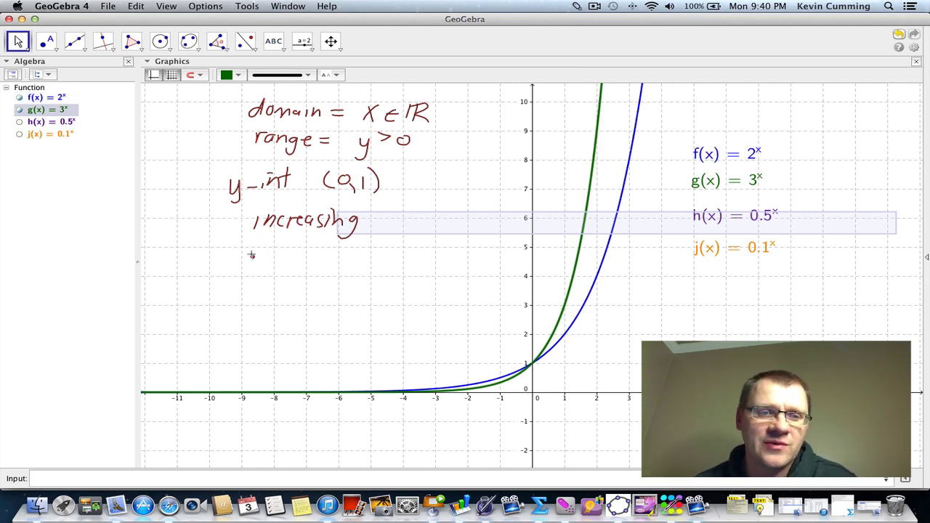
mouse_move(254, 250)
left_mouse_down()
mouse_move(253, 275)
mouse_move(292, 251)
left_mouse_up()
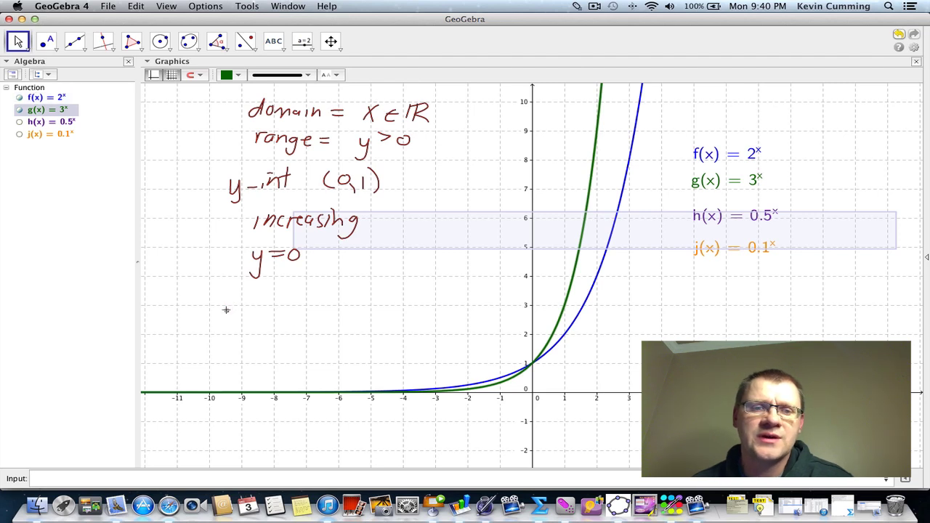
mouse_move(224, 304)
left_mouse_down()
mouse_move(250, 297)
mouse_move(302, 301)
mouse_move(308, 282)
mouse_move(315, 301)
mouse_move(347, 283)
mouse_move(381, 295)
mouse_move(440, 287)
left_mouse_up()
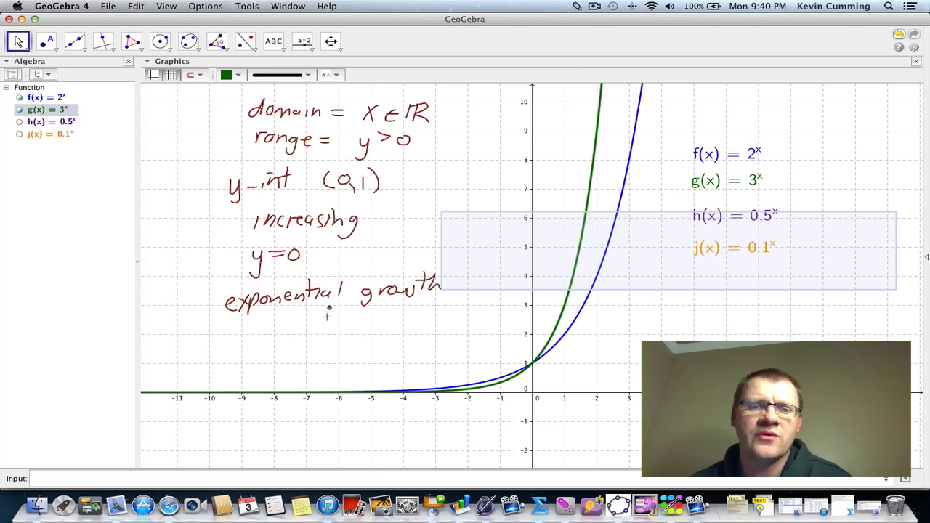
left_click_drag(400, 289, 399, 292)
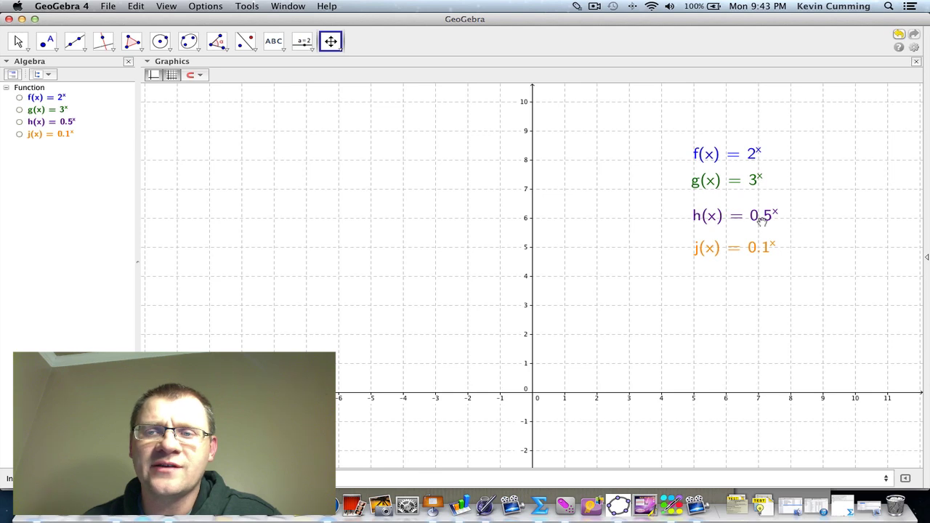
Display the decay curves h(x) = 0.5^x and j(x) = 0.1^x
left_click(19, 122)
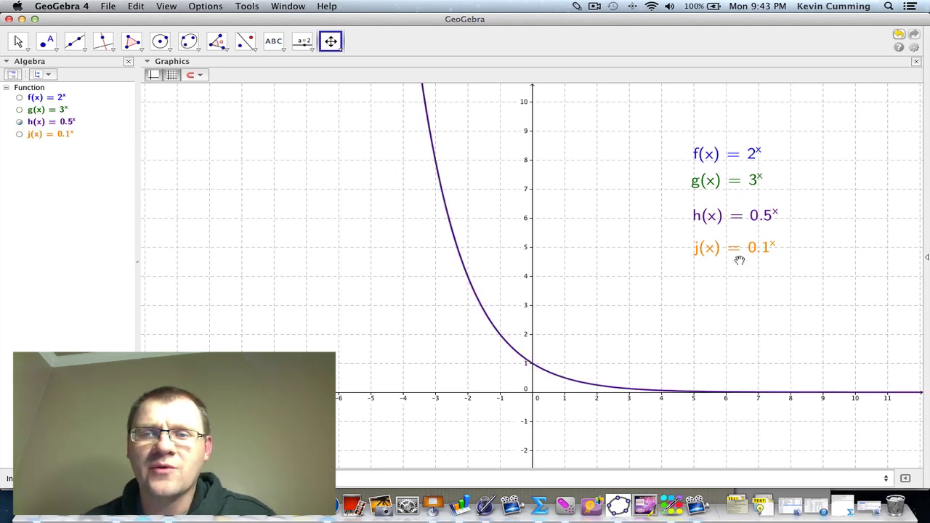
left_click(19, 135)
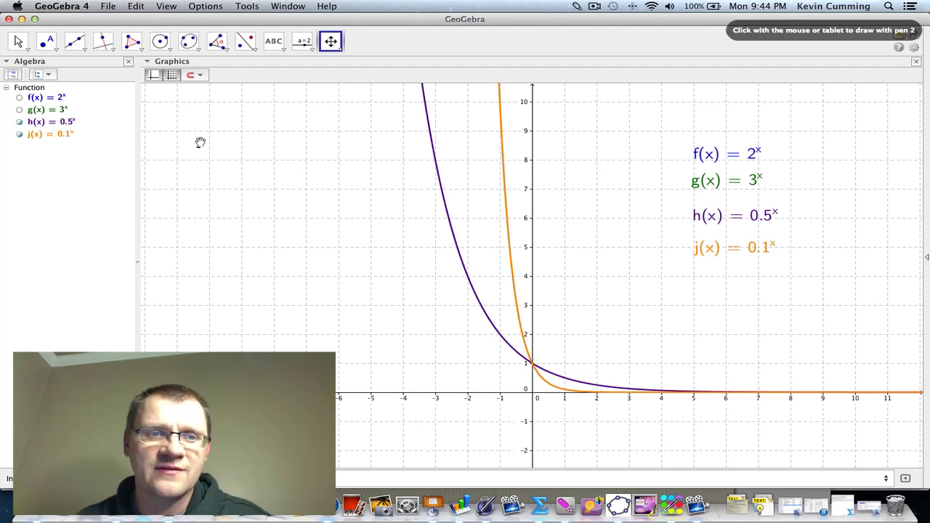
Handwrite 'decreasing', with 'x ∈ ℝ' and 'y > 0' above it
mouse_move(205, 156)
left_mouse_down()
mouse_move(284, 160)
mouse_move(293, 176)
left_mouse_up()
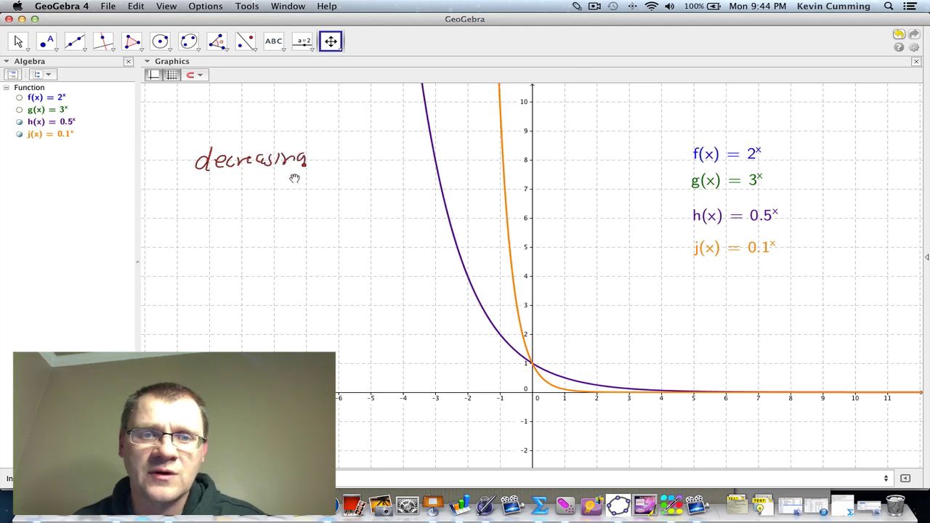
left_click(281, 140)
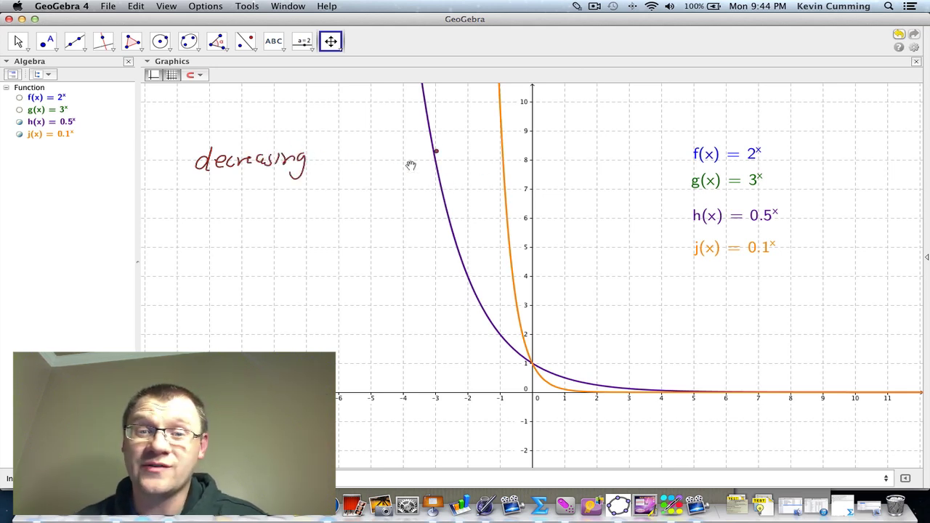
mouse_move(215, 102)
left_mouse_down()
mouse_move(228, 116)
mouse_move(215, 117)
left_mouse_up()
mouse_move(245, 106)
left_mouse_down()
mouse_move(237, 114)
mouse_move(254, 101)
mouse_move(267, 117)
mouse_move(277, 105)
mouse_move(285, 118)
left_mouse_up()
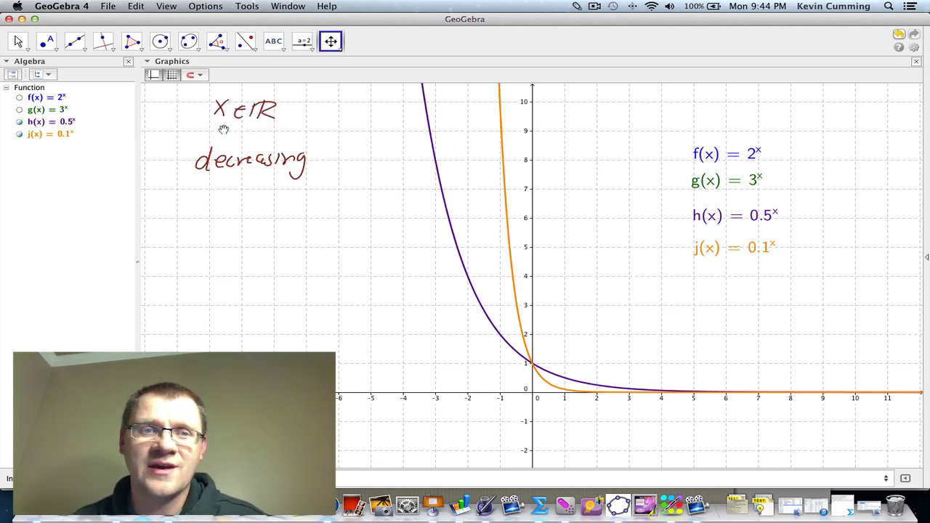
mouse_move(223, 130)
left_mouse_down()
mouse_move(226, 148)
mouse_move(242, 143)
left_mouse_up()
mouse_move(266, 129)
left_mouse_down()
mouse_move(274, 137)
mouse_move(267, 129)
left_mouse_up()
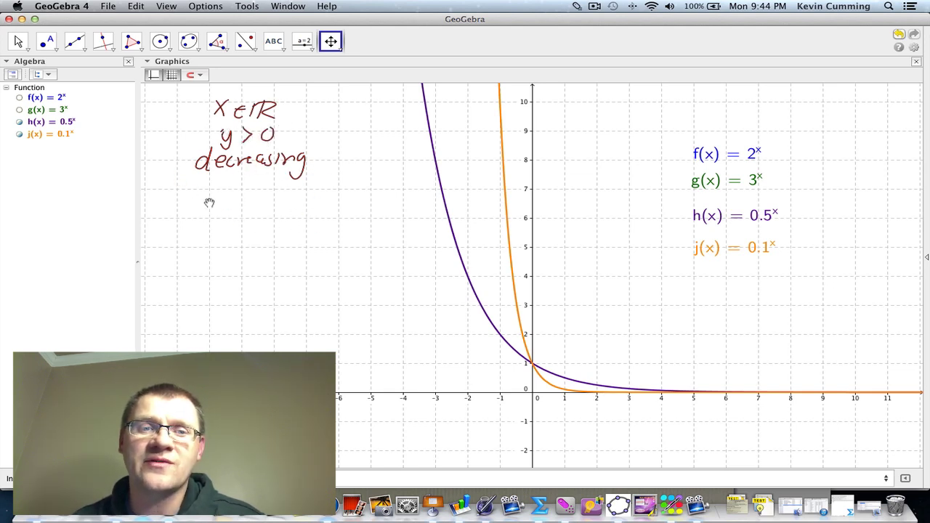
Handwrite 'y = 0' and 'exponential decay' below 'decreasing'
mouse_move(213, 195)
left_mouse_down()
mouse_move(218, 216)
mouse_move(254, 206)
left_mouse_up()
left_click_drag(271, 195, 267, 202)
mouse_move(190, 262)
left_mouse_down()
mouse_move(182, 266)
mouse_move(206, 268)
left_mouse_up()
mouse_move(208, 254)
left_mouse_down()
mouse_move(180, 265)
mouse_move(223, 257)
mouse_move(217, 274)
mouse_move(218, 255)
mouse_move(250, 257)
mouse_move(288, 238)
mouse_move(303, 248)
mouse_move(344, 226)
mouse_move(365, 236)
mouse_move(400, 229)
mouse_move(416, 247)
left_mouse_up()
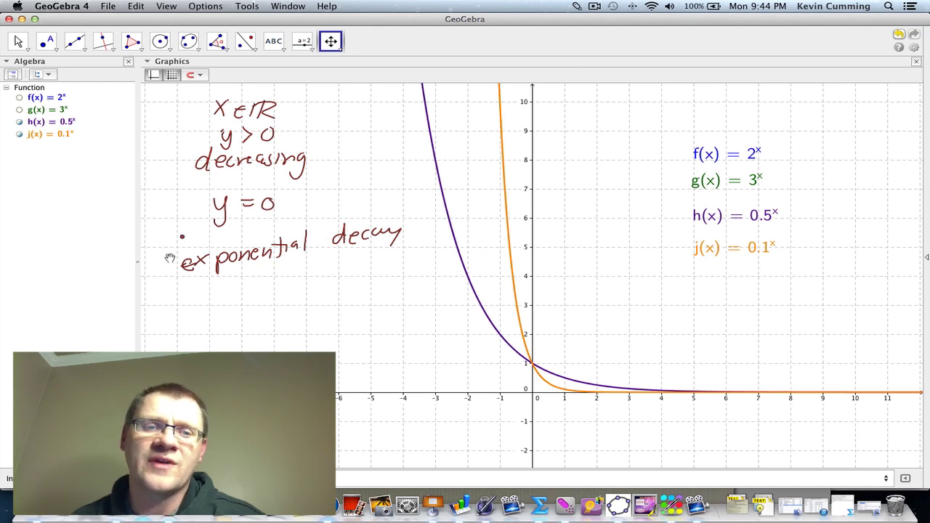
Handwrite '-half life', 'U → 13 million' and 'I → 6 days' under 'exponential decay'
mouse_move(222, 298)
left_mouse_down()
mouse_move(244, 304)
mouse_move(279, 283)
left_mouse_up()
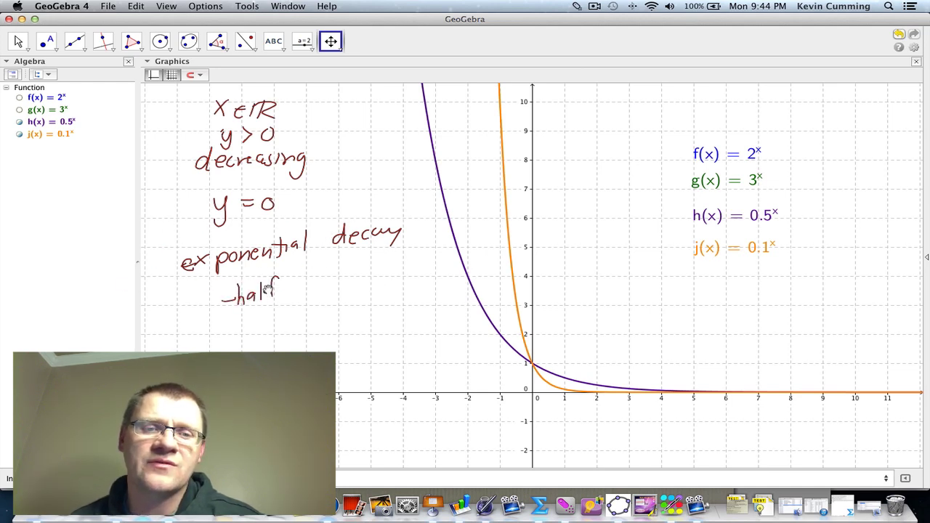
mouse_move(301, 266)
left_mouse_down()
mouse_move(299, 291)
mouse_move(330, 273)
left_mouse_up()
left_click(305, 268)
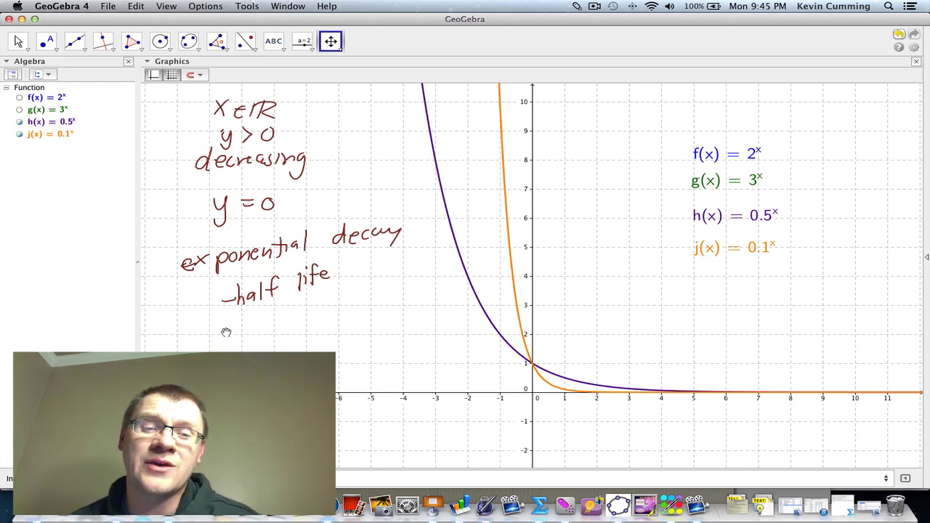
mouse_move(226, 326)
left_mouse_down()
mouse_move(308, 329)
mouse_move(340, 301)
mouse_move(373, 292)
left_mouse_up()
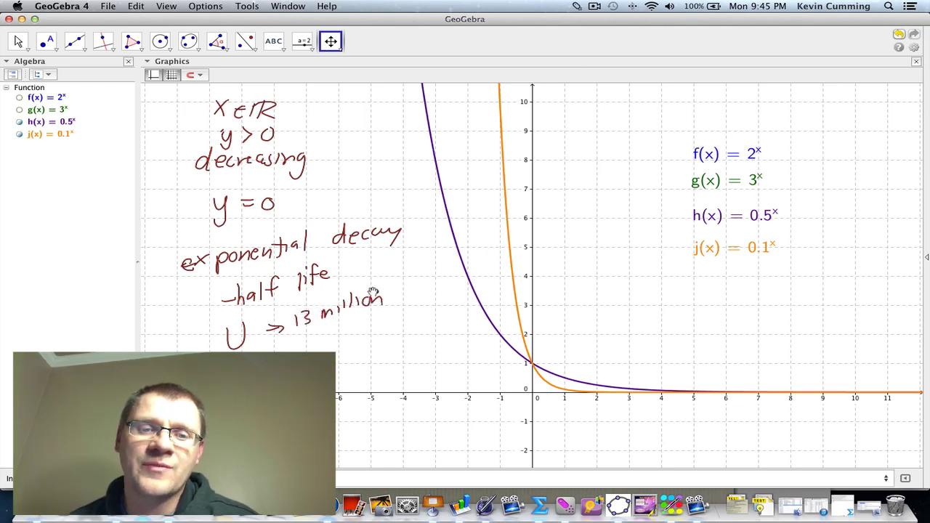
left_click_drag(270, 350, 270, 377)
left_click_drag(259, 376, 345, 349)
mouse_move(364, 341)
left_mouse_down()
mouse_move(360, 352)
mouse_move(374, 338)
mouse_move(383, 344)
left_mouse_up()
mouse_move(386, 334)
left_mouse_down()
mouse_move(390, 349)
mouse_move(395, 343)
left_mouse_up()
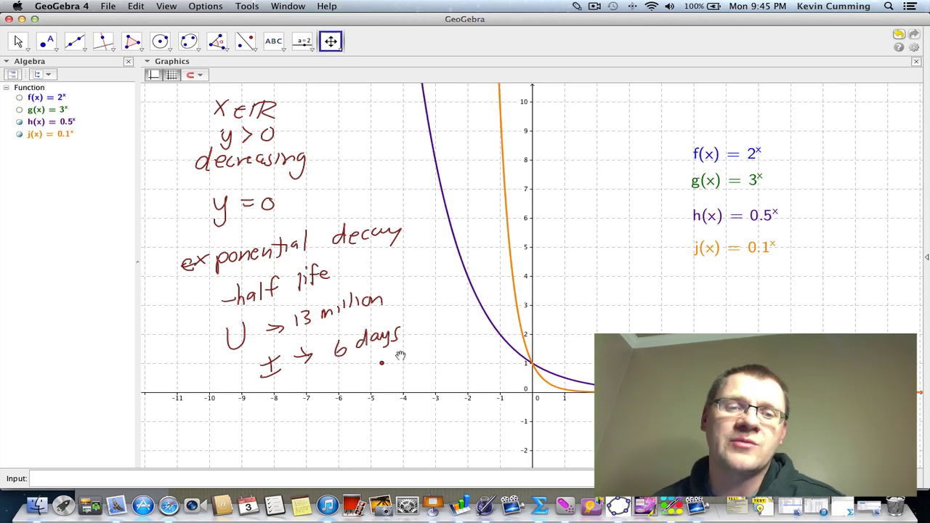